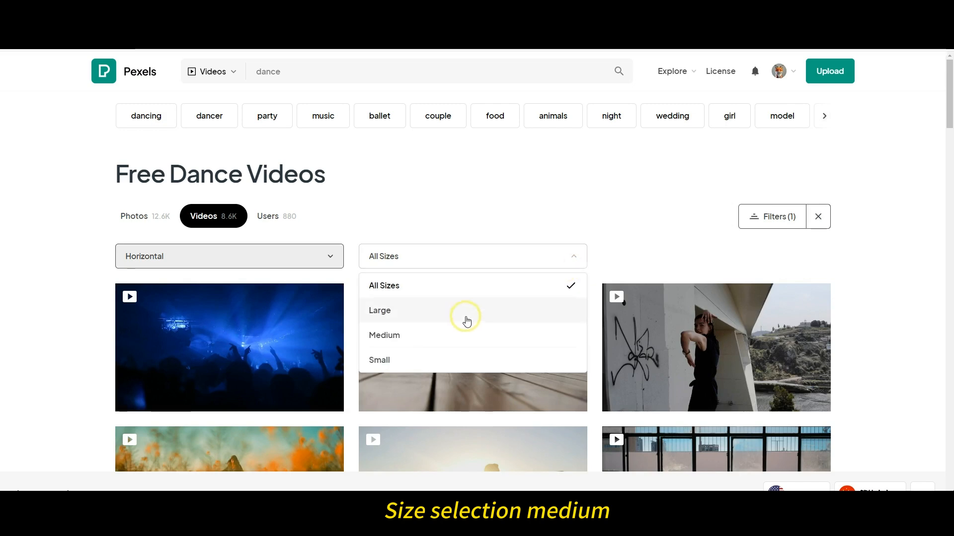
- Filter the horizontal dance videos to medium size and browse the results for a suitable clip
{"action": "left_click", "coordinate": [463, 332]}
{"action": "scroll", "coordinate": [934, 283], "scroll_direction": "down", "scroll_amount": 7}
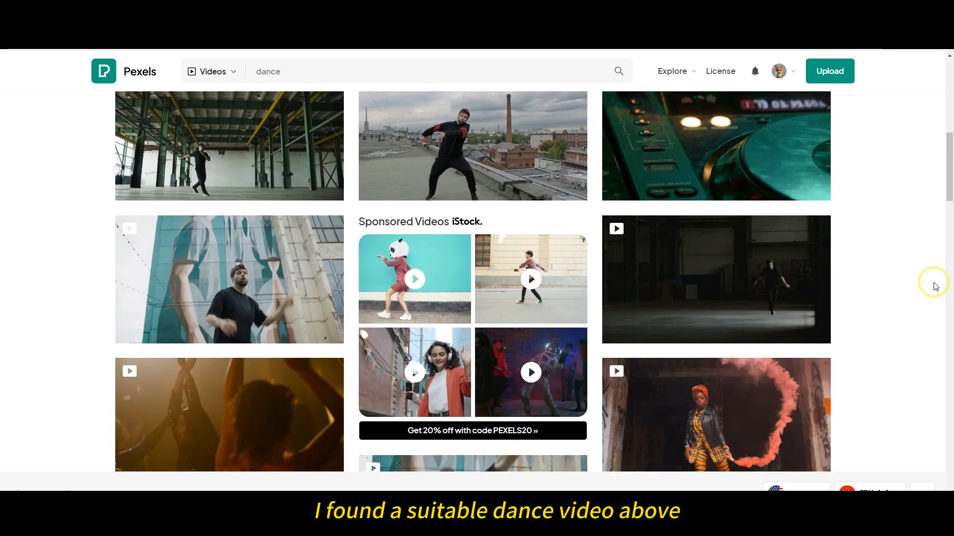
{"action": "scroll", "coordinate": [934, 283], "scroll_direction": "up", "scroll_amount": 2}
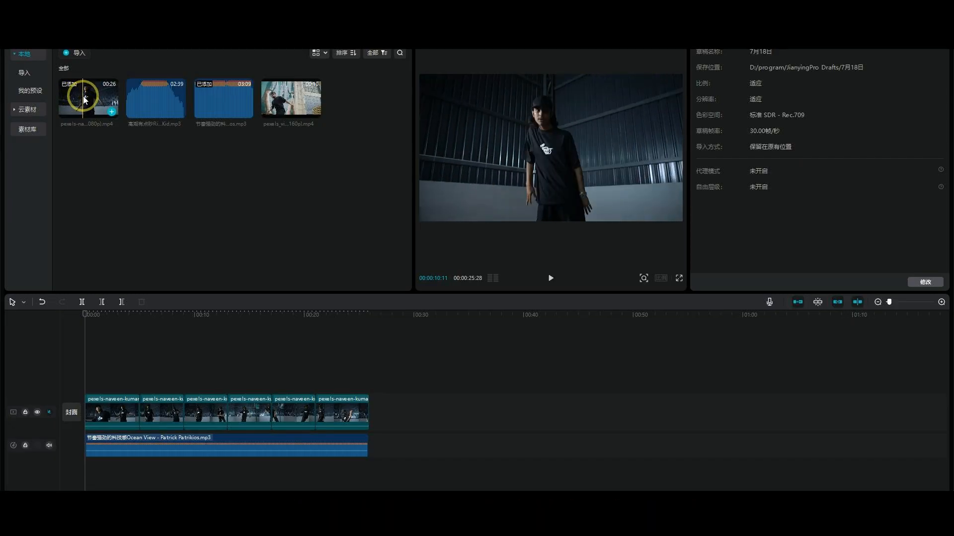
- In JianyingPro, preview the imported music track and add the 26-second dance clip to the timeline above the audio
{"action": "left_click", "coordinate": [198, 165]}
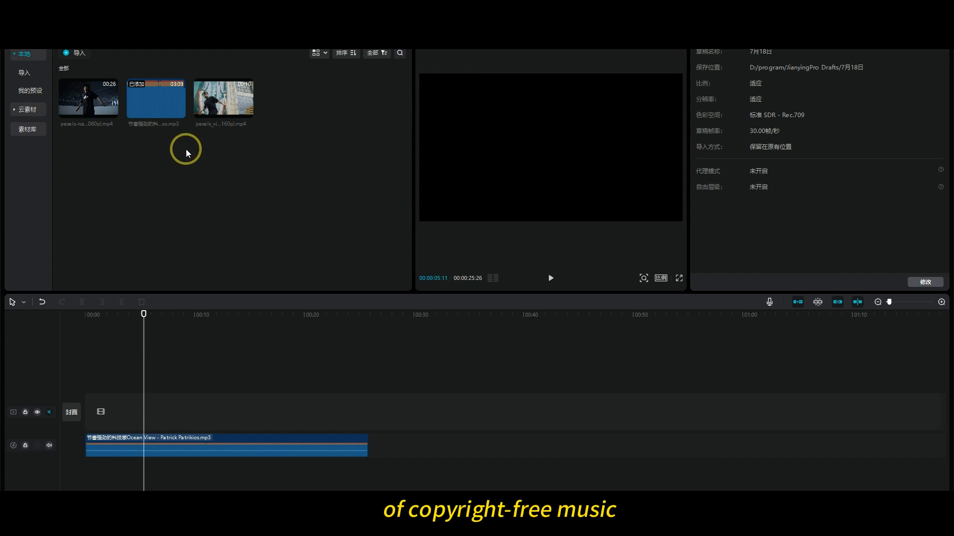
{"action": "left_click", "coordinate": [146, 101]}
{"action": "left_click", "coordinate": [550, 278]}
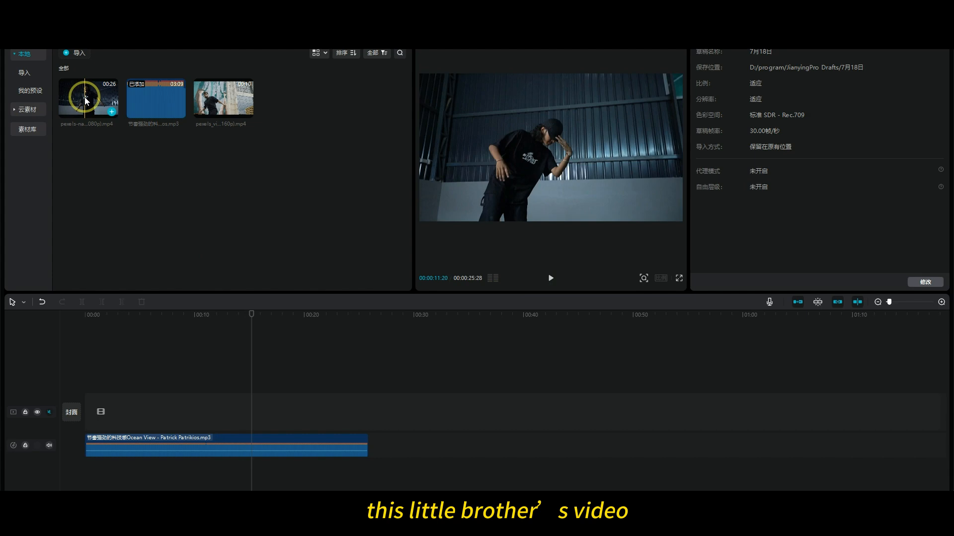
{"action": "left_click", "coordinate": [112, 111]}
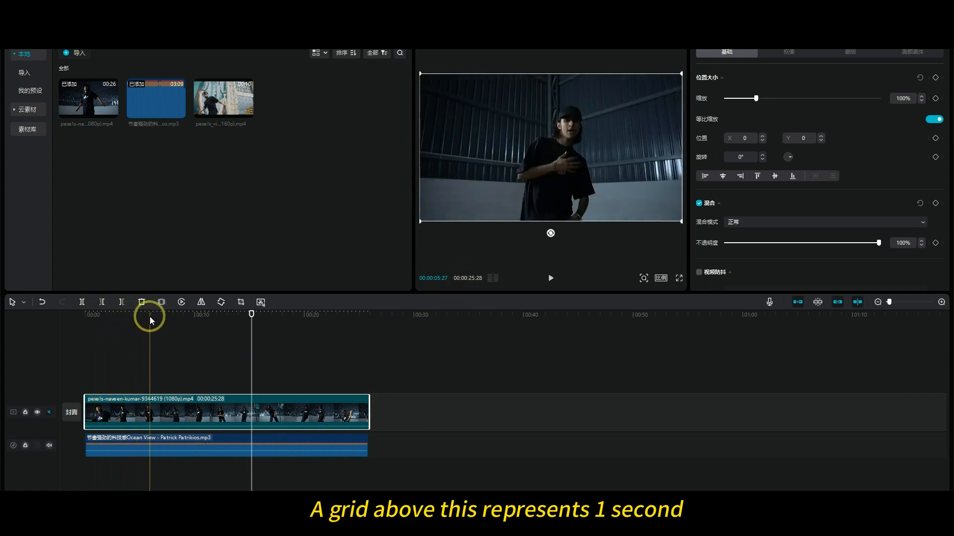
- Split the dance clip into six segments, with the first and last about 5 seconds and the middle four about 4 seconds long
{"action": "left_click", "coordinate": [193, 315]}
{"action": "left_click", "coordinate": [257, 344]}
{"action": "left_click", "coordinate": [268, 342]}
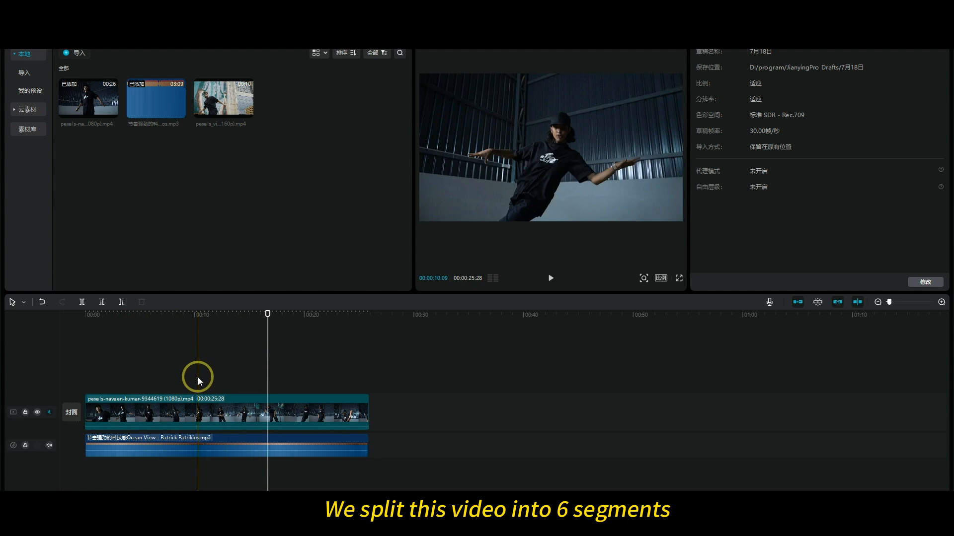
{"action": "left_click", "coordinate": [140, 316]}
{"action": "key", "text": "ctrl+b"}
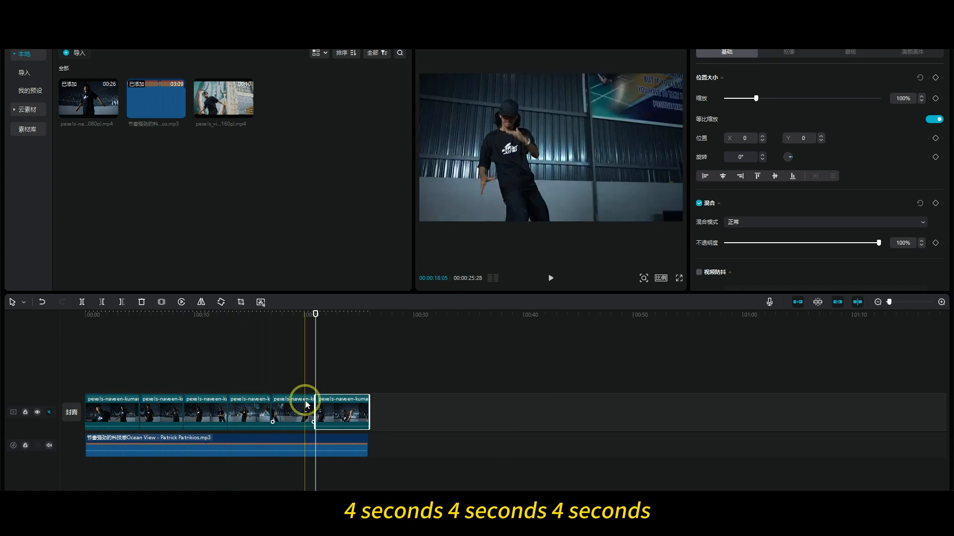
- Mark the timeline's second segment as the time region and set up its export as a 1080P MP4 titled 2
{"action": "left_click", "coordinate": [153, 387]}
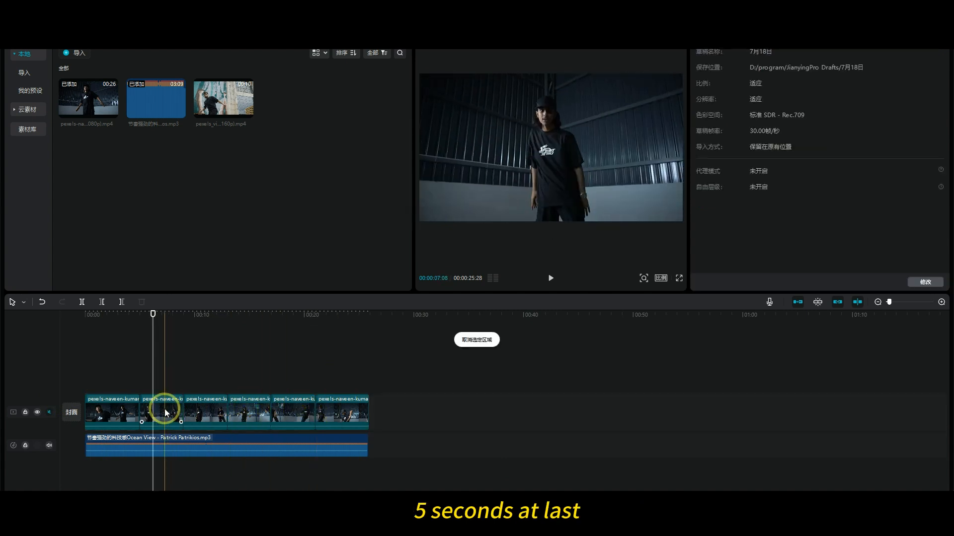
{"action": "left_click", "coordinate": [165, 409]}
{"action": "right_click", "coordinate": [164, 409]}
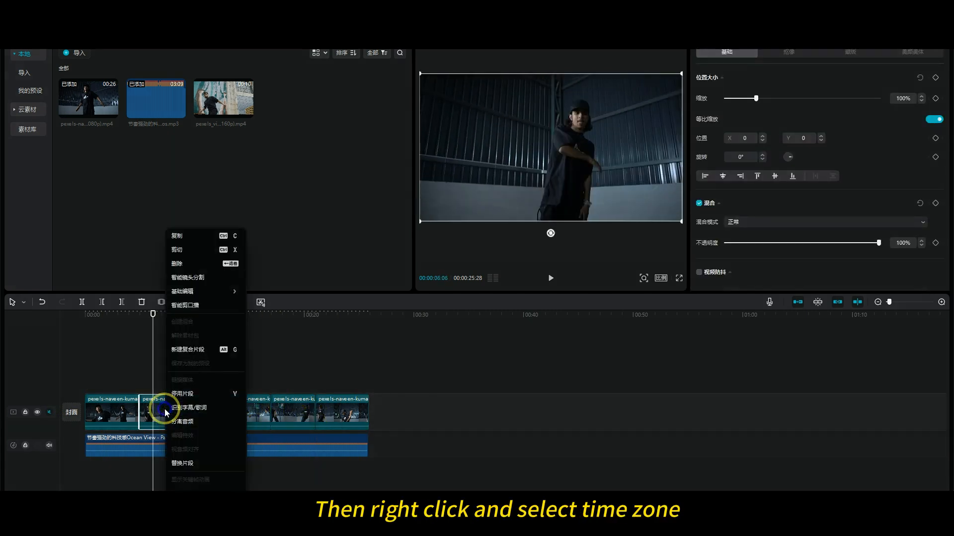
{"action": "mouse_move", "coordinate": [195, 471]}
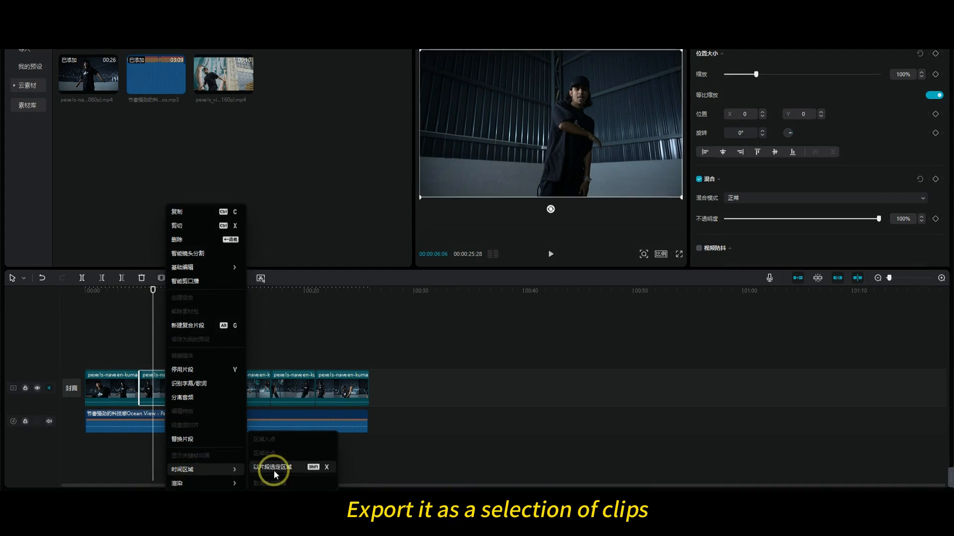
{"action": "left_click", "coordinate": [273, 470]}
{"action": "key", "text": "ctrl+e"}
{"action": "left_click", "coordinate": [550, 128]}
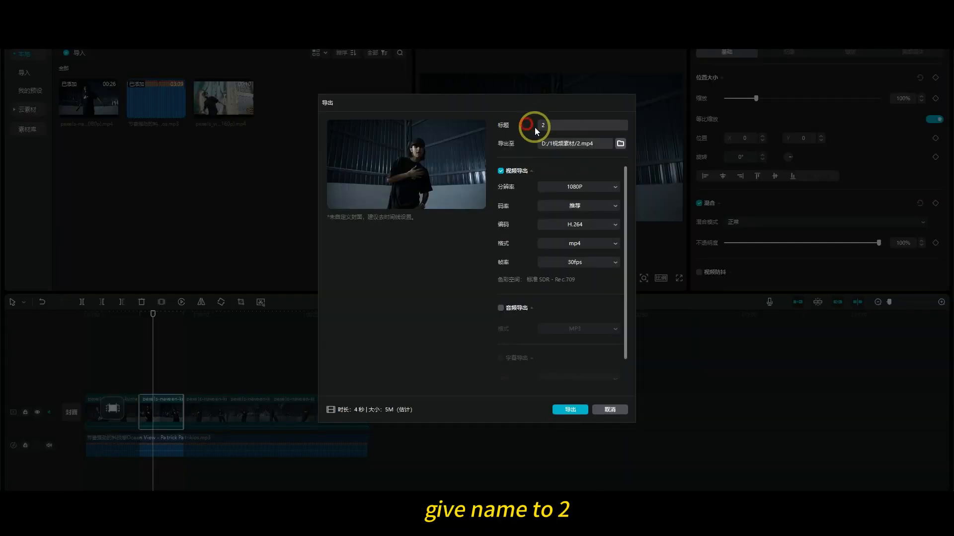
{"action": "left_click", "coordinate": [537, 130]}
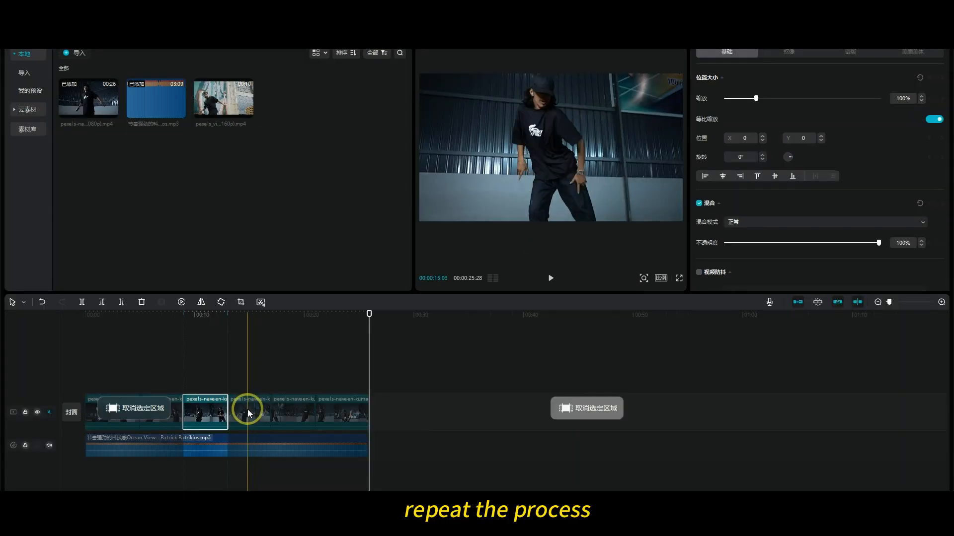
- Select the fourth and fifth segments in turn and mark each one's span as the time region for export
{"action": "left_click", "coordinate": [249, 410]}
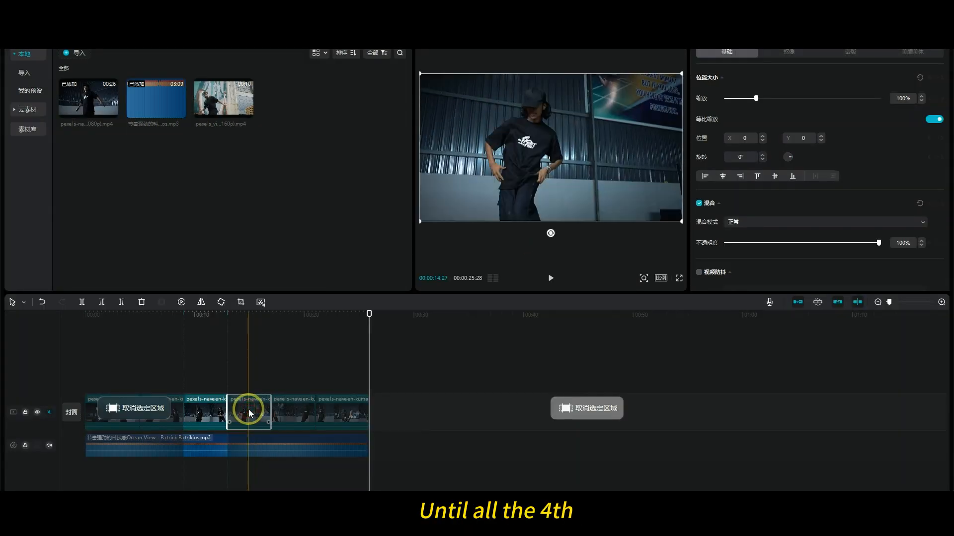
{"action": "right_click", "coordinate": [250, 412]}
{"action": "left_click", "coordinate": [297, 414]}
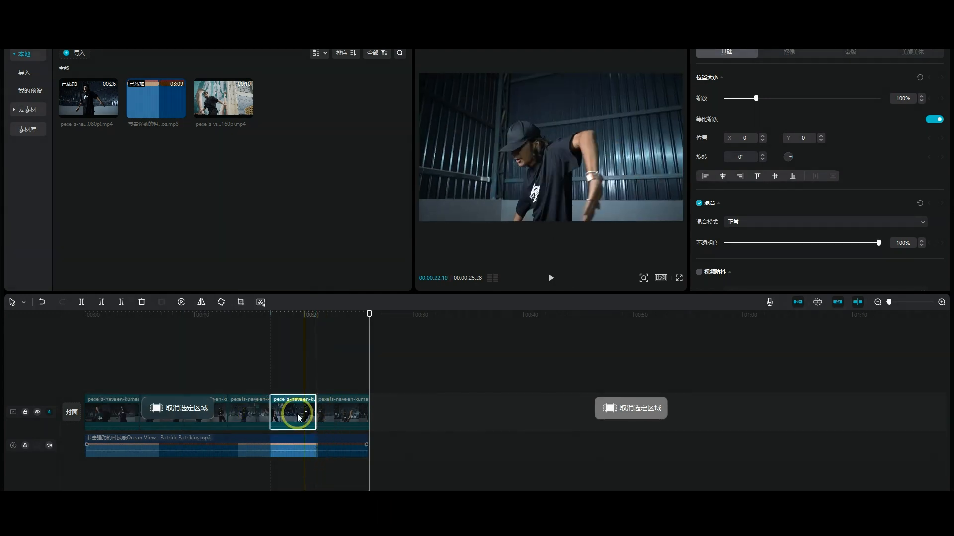
{"action": "right_click", "coordinate": [286, 409]}
{"action": "mouse_move", "coordinate": [321, 469]}
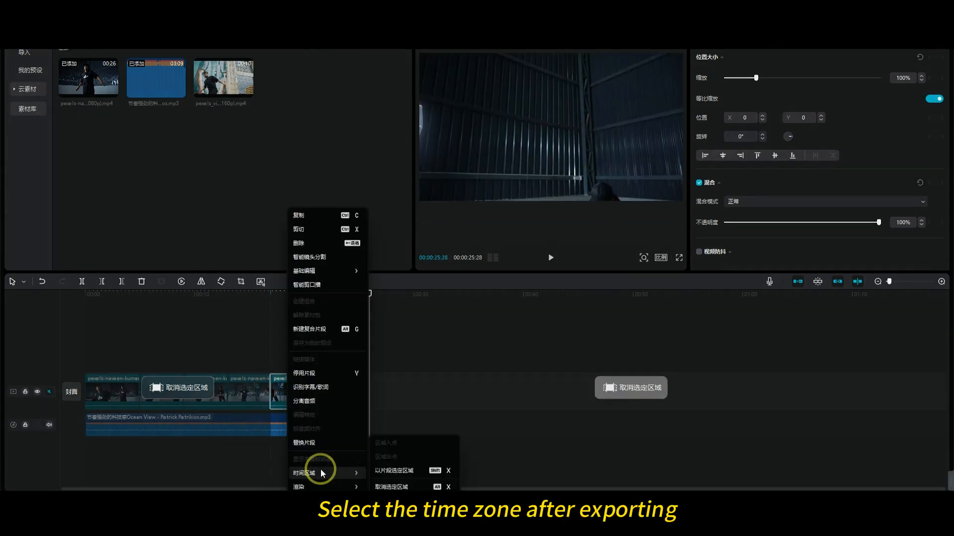
{"action": "left_click", "coordinate": [405, 472]}
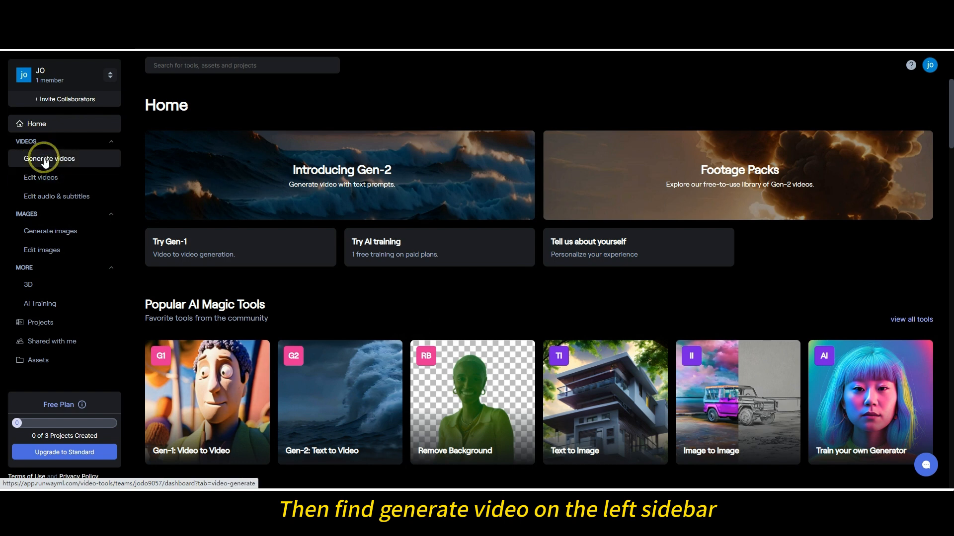
- Switch to Runway, open the Gen-1 Video to Video tool and upload 2.mp4 as the source video
{"action": "left_click", "coordinate": [45, 161]}
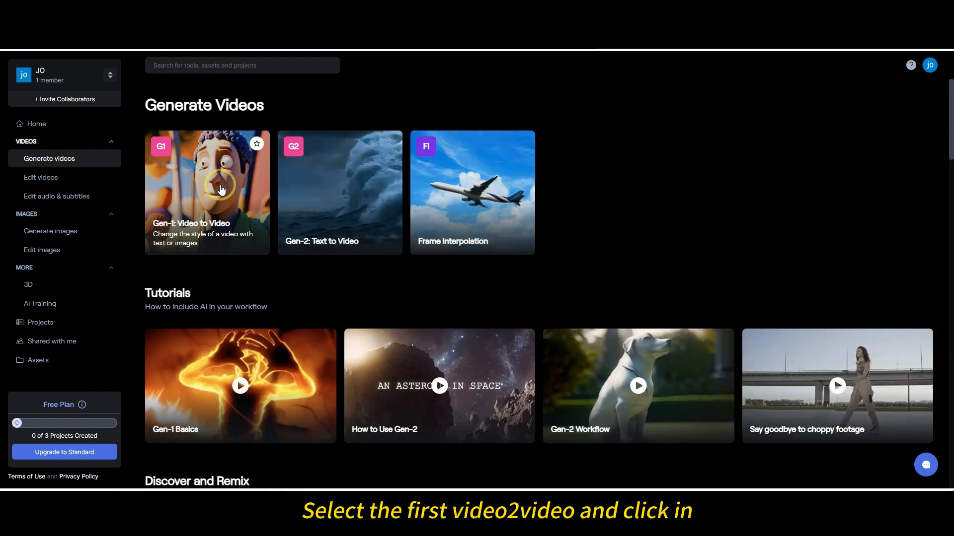
{"action": "left_click", "coordinate": [220, 187]}
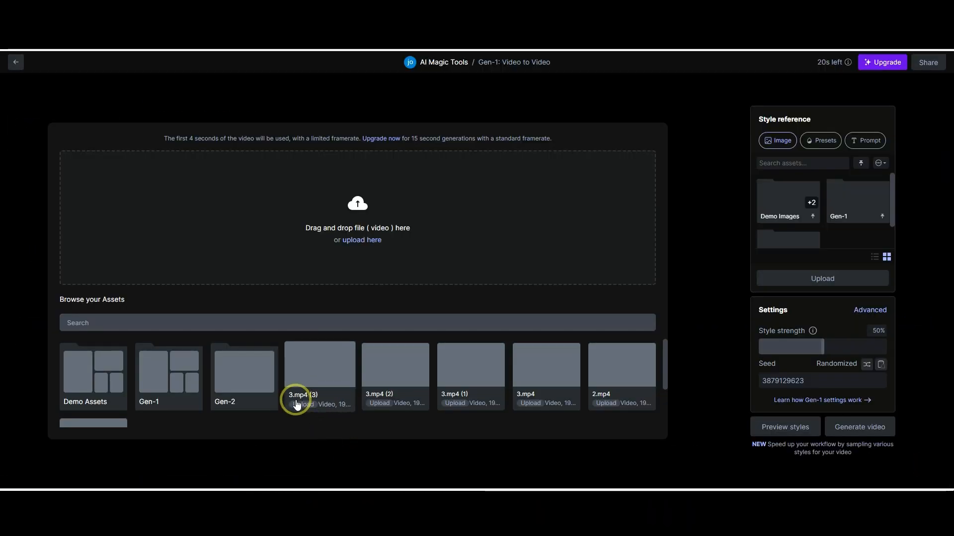
{"action": "left_click", "coordinate": [432, 271]}
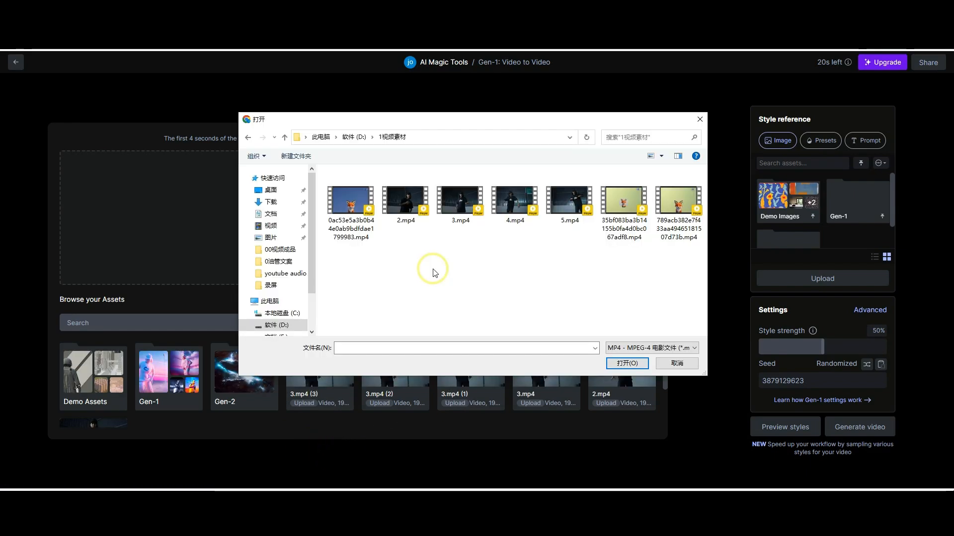
{"action": "left_click", "coordinate": [406, 202]}
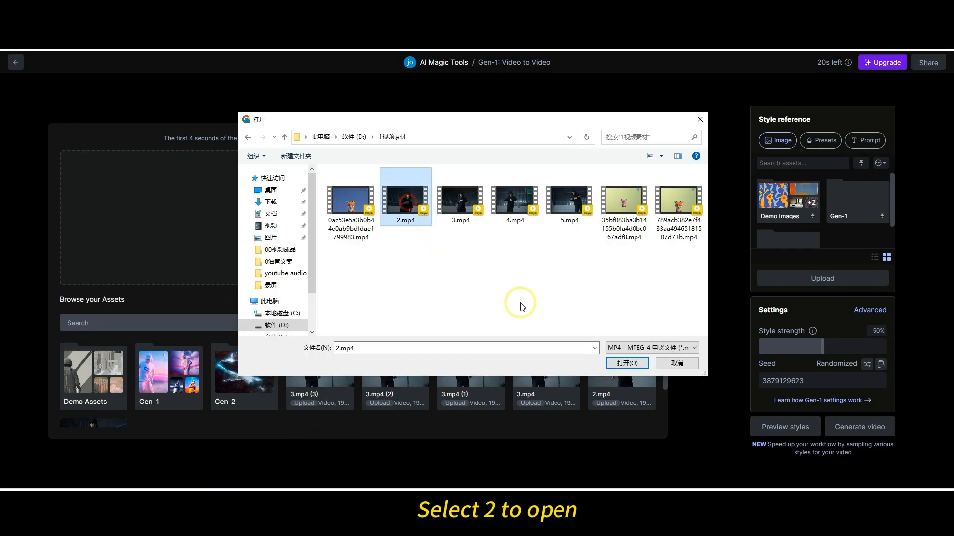
{"action": "left_click", "coordinate": [626, 363]}
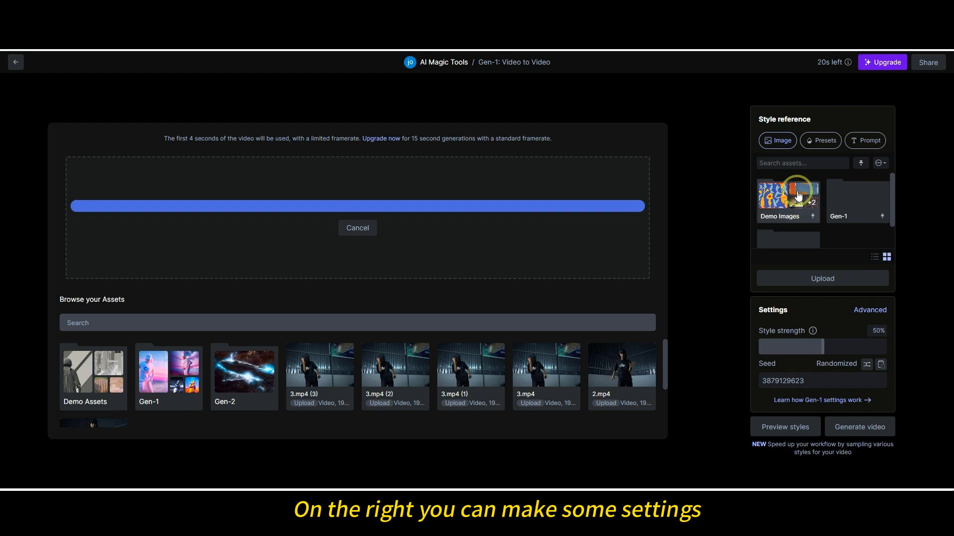
- Browse the preset style references, choose Balloon Face and generate its style previews for the uploaded clip
{"action": "left_click", "coordinate": [822, 142]}
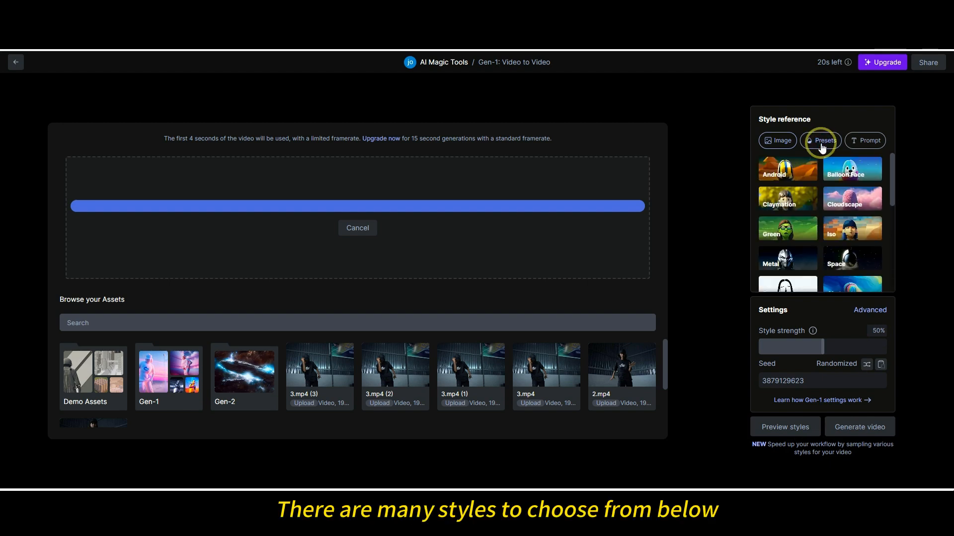
{"action": "scroll", "coordinate": [798, 181], "scroll_direction": "down", "scroll_amount": 2}
{"action": "scroll", "coordinate": [801, 193], "scroll_direction": "up", "scroll_amount": 2}
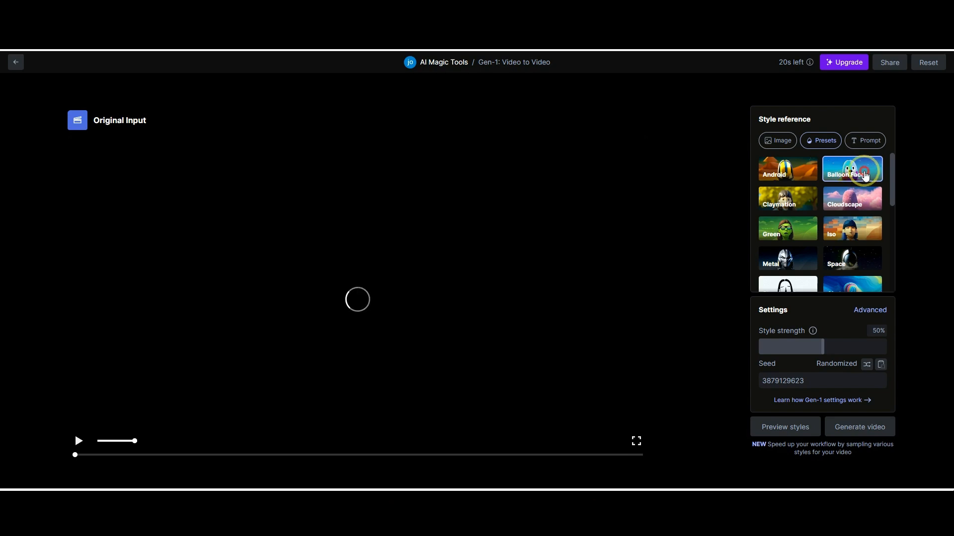
{"action": "left_click", "coordinate": [865, 176]}
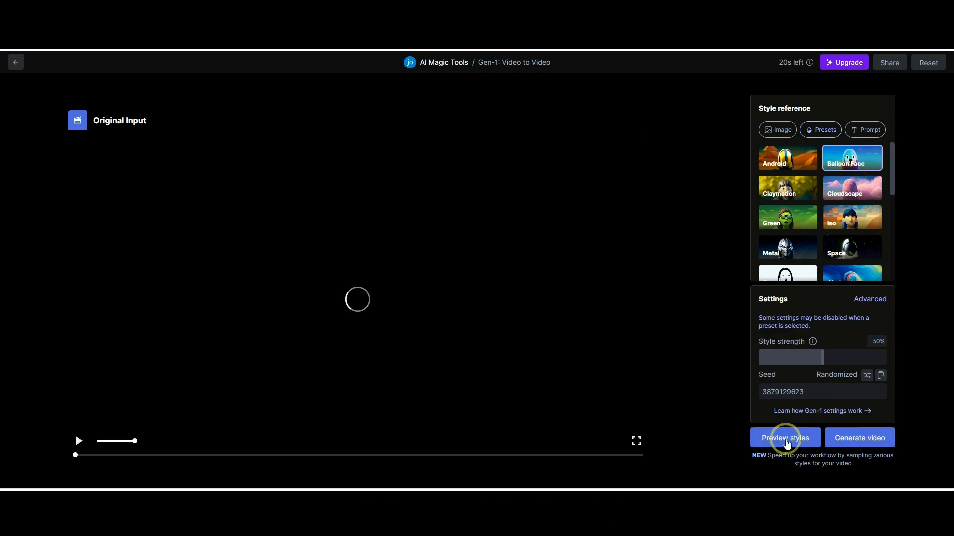
{"action": "left_click", "coordinate": [785, 440]}
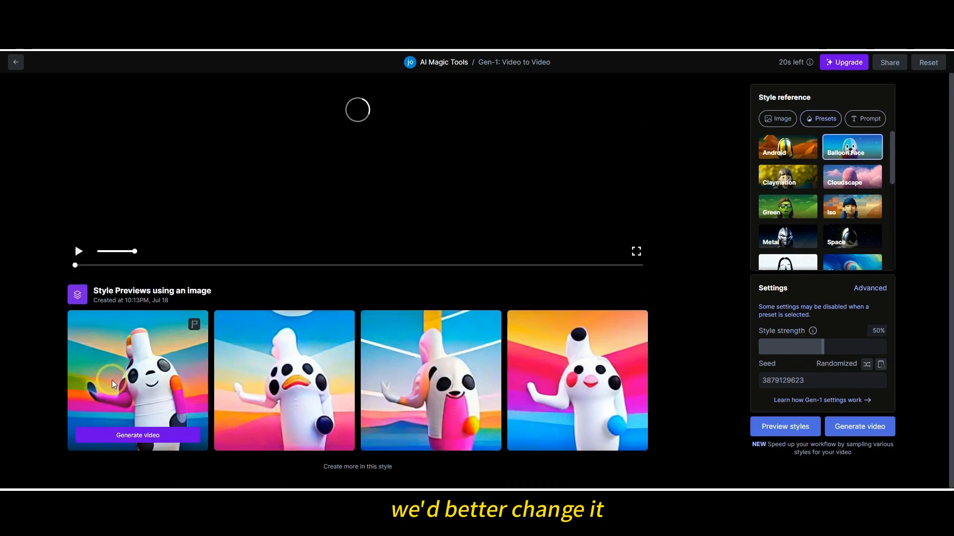
- Switch the style preset to Abstract, preview it and generate the video from the first preview
{"action": "scroll", "coordinate": [849, 219], "scroll_direction": "down", "scroll_amount": 1}
{"action": "left_click", "coordinate": [849, 219]}
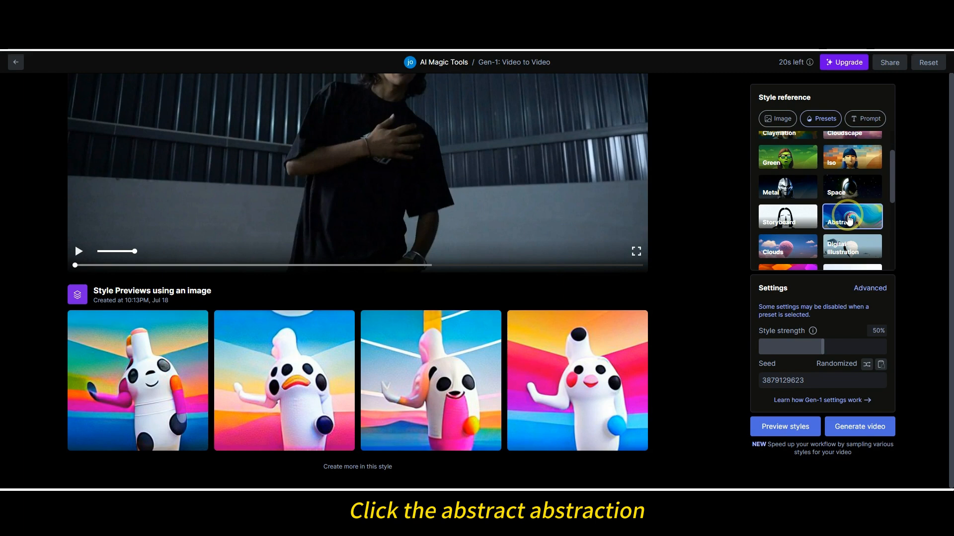
{"action": "left_click", "coordinate": [785, 426]}
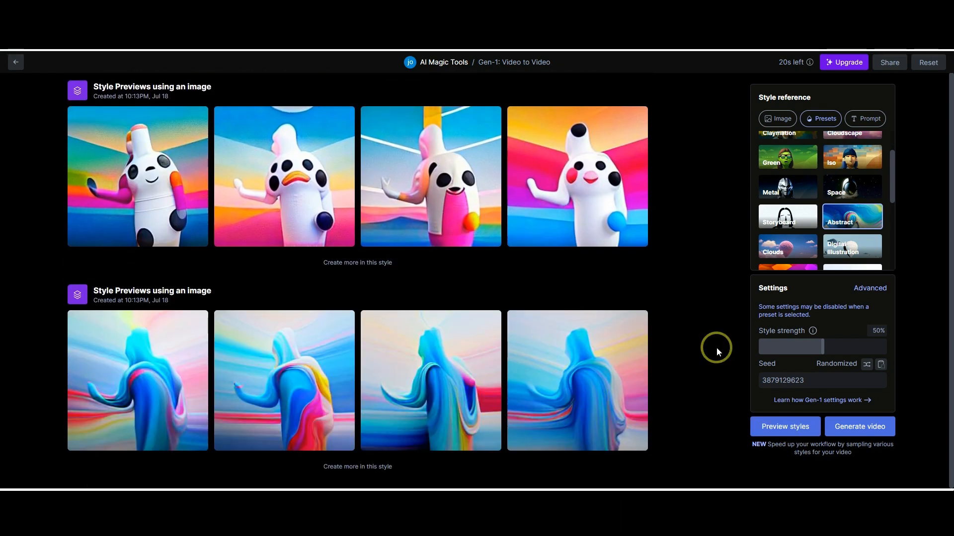
{"action": "mouse_move", "coordinate": [134, 367]}
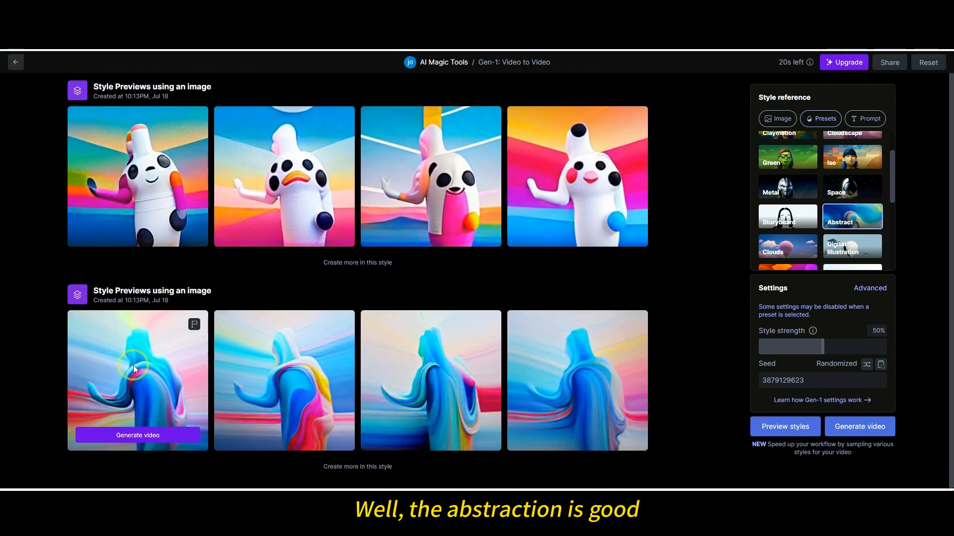
{"action": "left_click", "coordinate": [133, 435]}
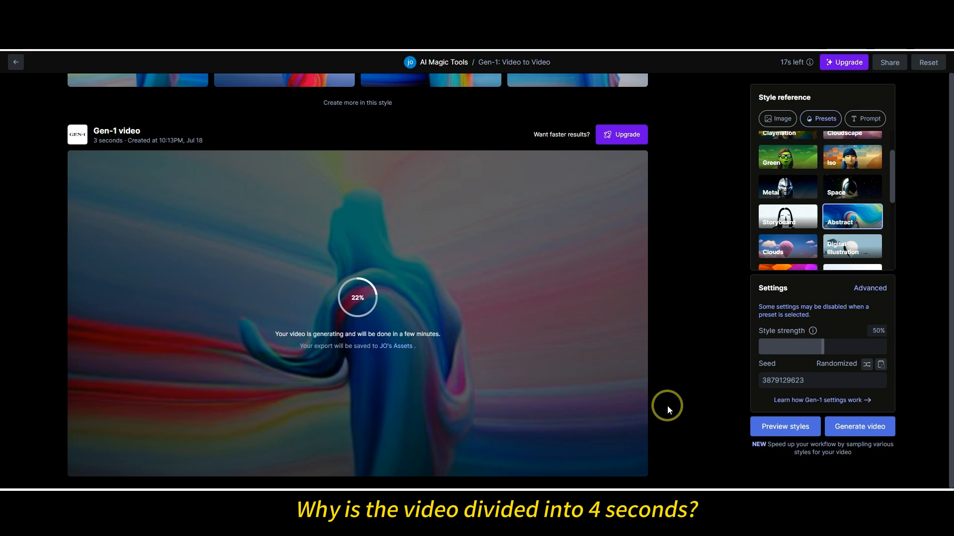
- Return to the Runway home page, reopen Gen-1 Video to Video and upload 3.mp4 as the source video
{"action": "scroll", "coordinate": [660, 397], "scroll_direction": "up", "scroll_amount": 1}
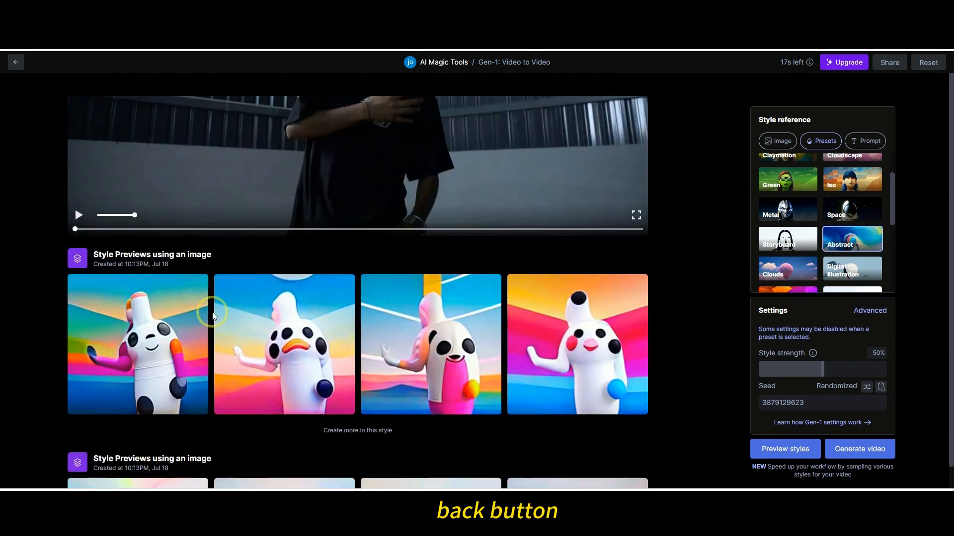
{"action": "scroll", "coordinate": [10, 60], "scroll_direction": "up", "scroll_amount": 5}
{"action": "left_click", "coordinate": [14, 61]}
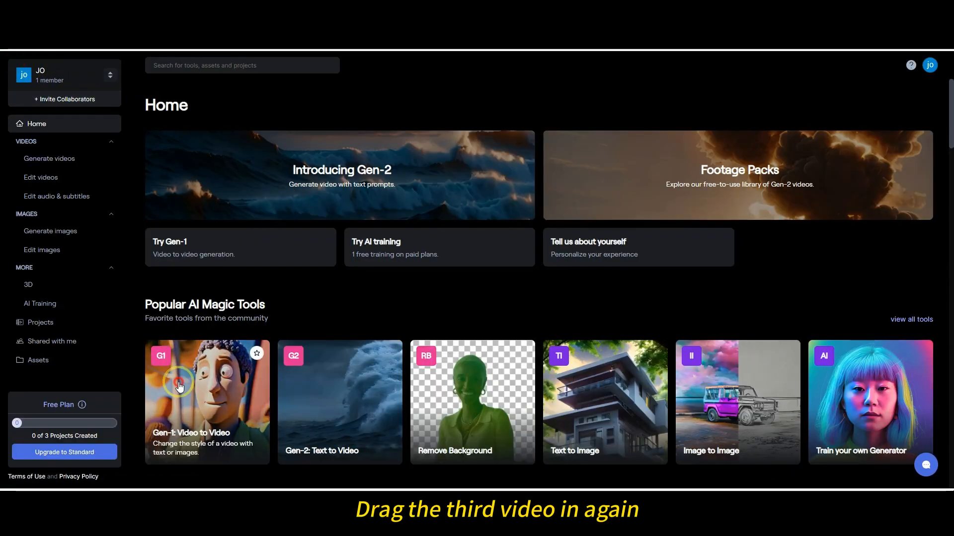
{"action": "left_click", "coordinate": [179, 387]}
{"action": "left_click", "coordinate": [362, 240]}
{"action": "left_click", "coordinate": [460, 199]}
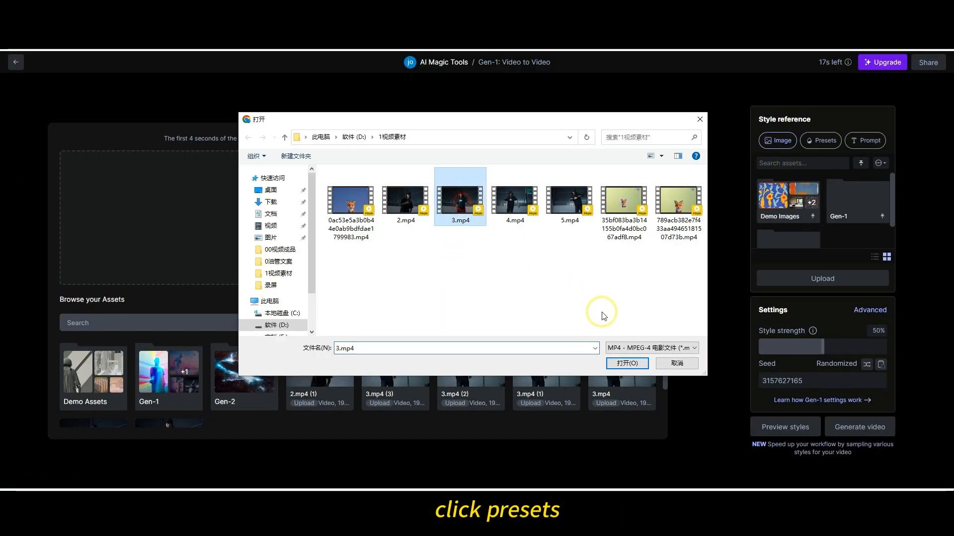
{"action": "left_click", "coordinate": [627, 304]}
- Apply the Clouds preset to the new clip, preview its styles and generate the video from the third preview
{"action": "left_click", "coordinate": [821, 140]}
{"action": "scroll", "coordinate": [886, 234], "scroll_direction": "down", "scroll_amount": 5}
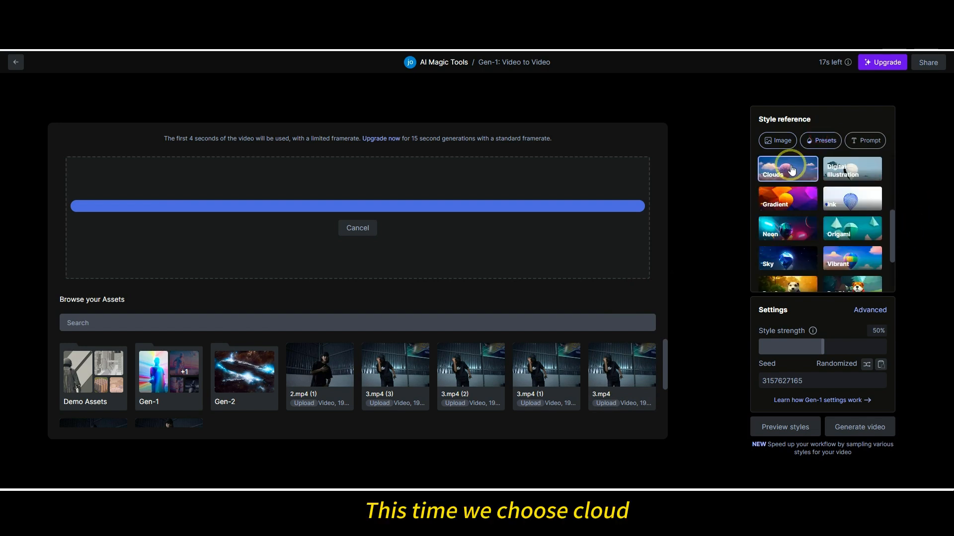
{"action": "left_click", "coordinate": [789, 167]}
{"action": "left_click", "coordinate": [778, 441]}
{"action": "scroll", "coordinate": [702, 411], "scroll_direction": "down", "scroll_amount": 4}
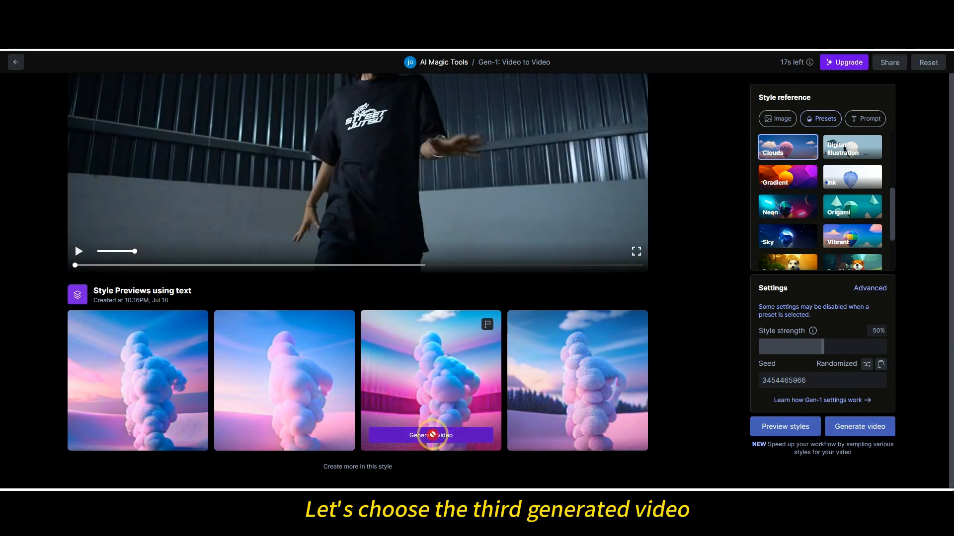
{"action": "left_click", "coordinate": [431, 435]}
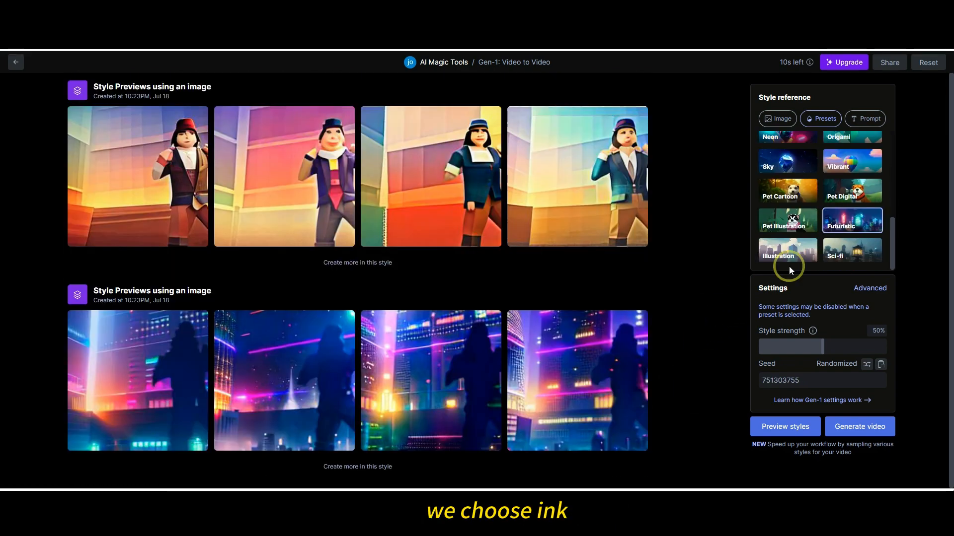
- Select the Futuristic preset as the style reference for the clip
{"action": "left_click", "coordinate": [859, 227]}
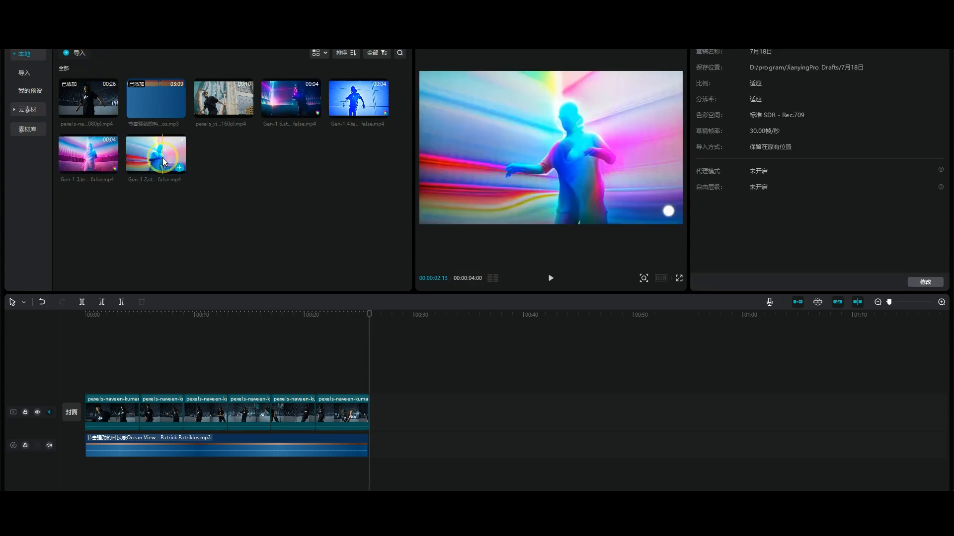
- In JianyingPro, replace the second timeline segment with the Gen-1 2 clip and place the Gen-1 3 clip on a track above the third segment
{"action": "left_click_drag", "start_coordinate": [164, 157], "coordinate": [158, 413]}
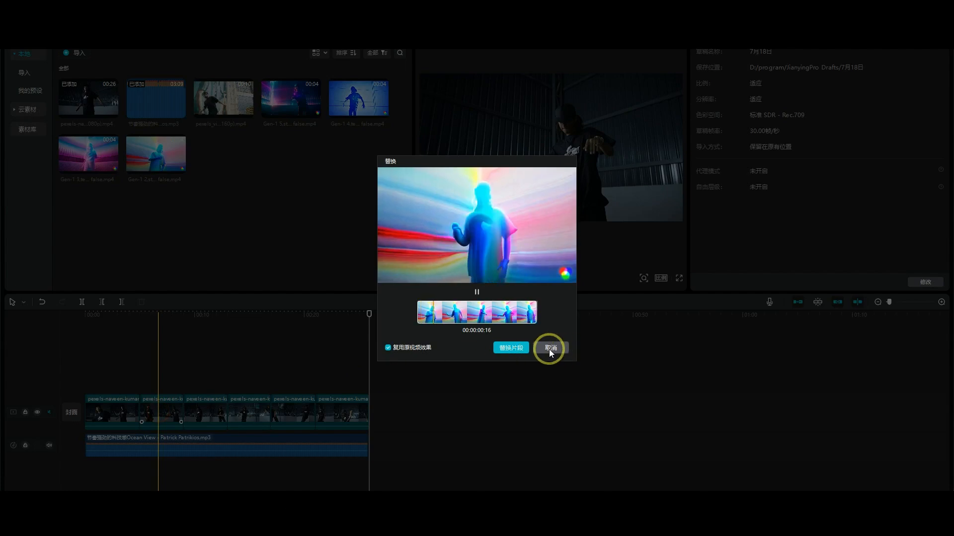
{"action": "left_click", "coordinate": [508, 347]}
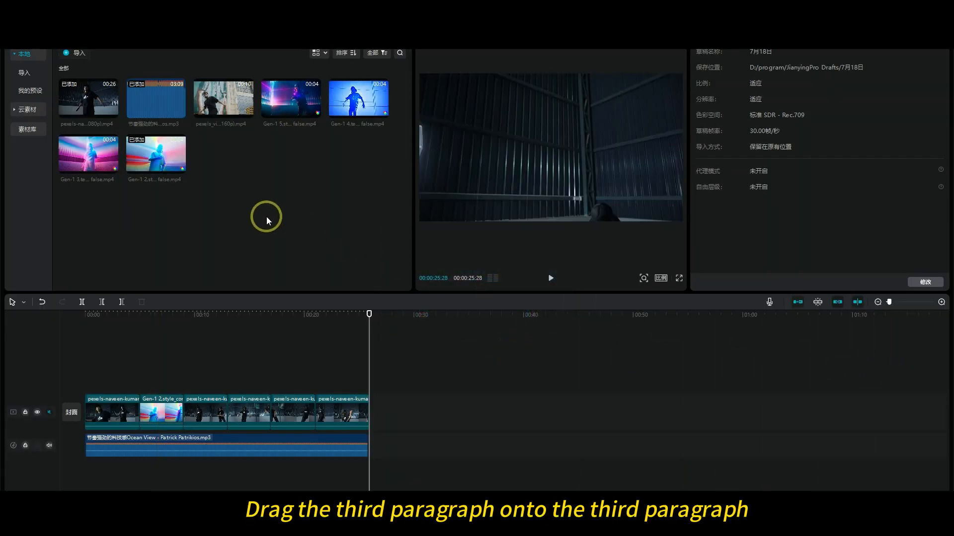
{"action": "left_click_drag", "start_coordinate": [88, 154], "coordinate": [192, 409]}
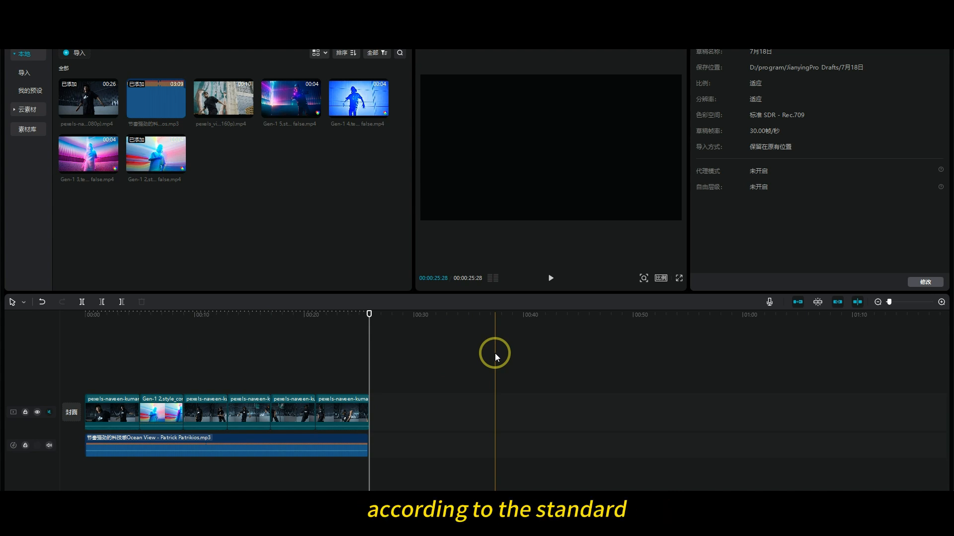
{"action": "left_click_drag", "start_coordinate": [87, 161], "coordinate": [184, 380]}
{"action": "left_click", "coordinate": [347, 194]}
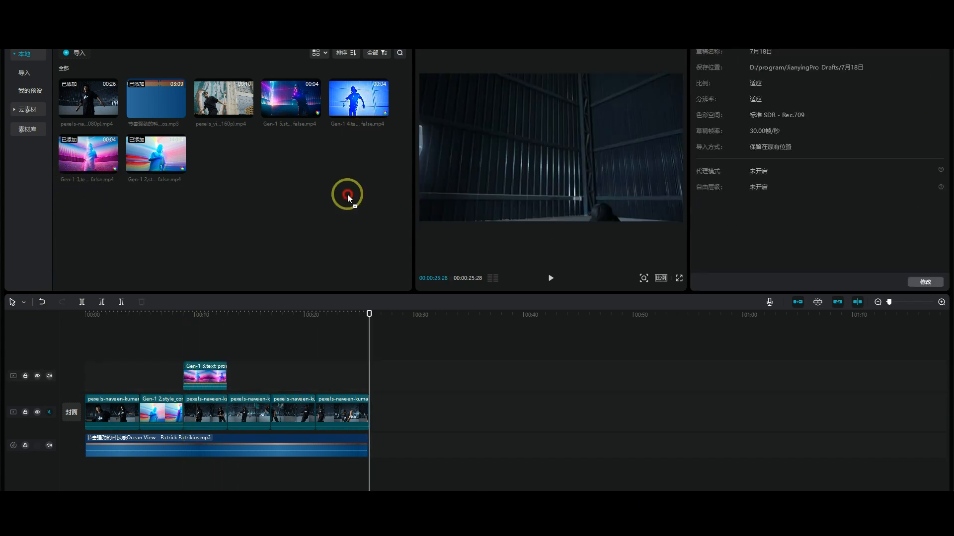
- Replace the fourth segment with the Gen-1 4 clip and place the Gen-1 5 clip on the upper track above the fifth segment
{"action": "left_click_drag", "start_coordinate": [358, 98], "coordinate": [241, 410]}
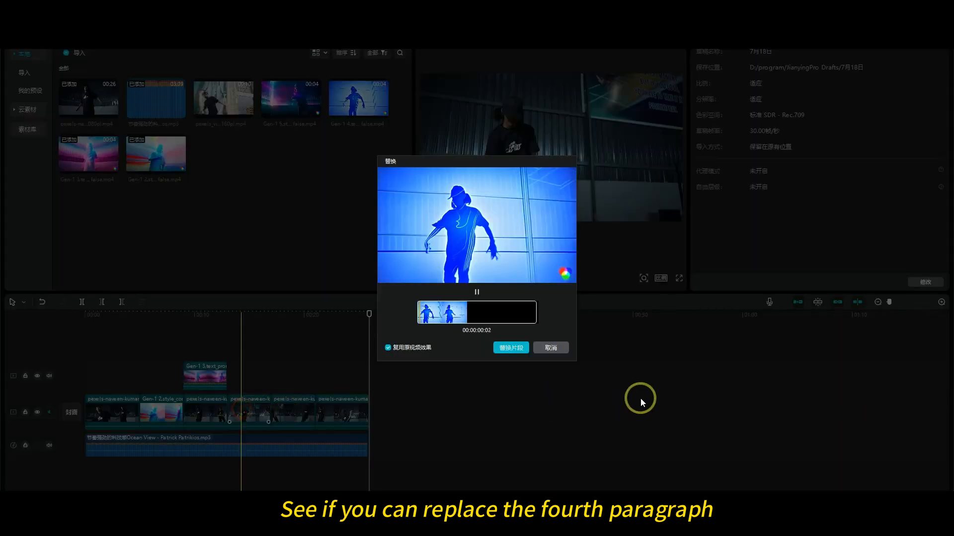
{"action": "left_click", "coordinate": [506, 345]}
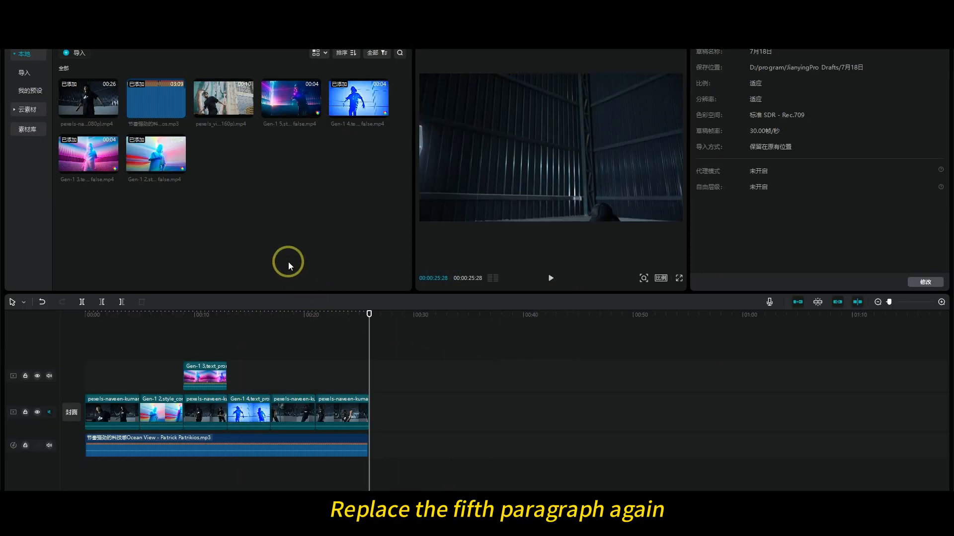
{"action": "left_click_drag", "start_coordinate": [288, 107], "coordinate": [297, 411]}
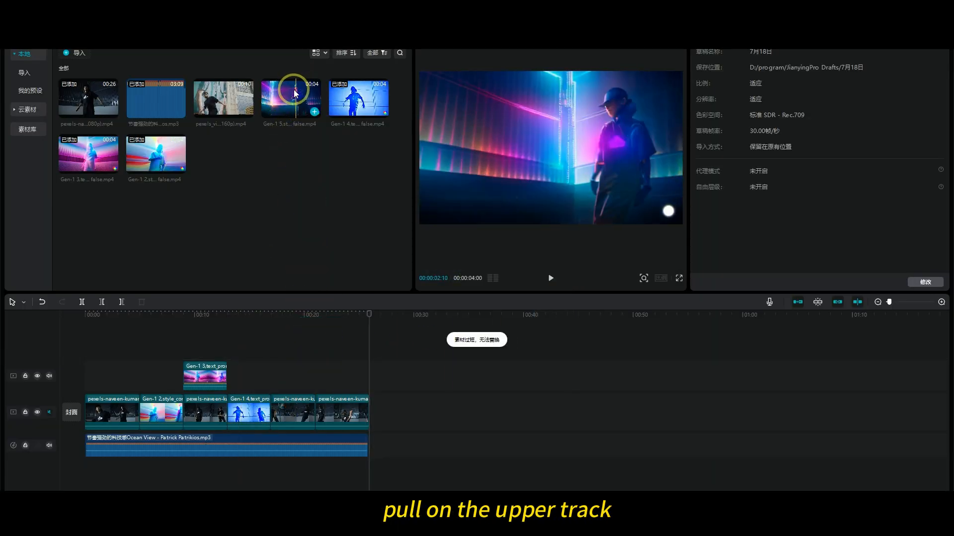
{"action": "left_click_drag", "start_coordinate": [292, 96], "coordinate": [293, 379]}
- Delete the original third and fifth segments and move the Gen-1 3 and Gen-1 5 clips down into their places on the main track
{"action": "left_click", "coordinate": [208, 409]}
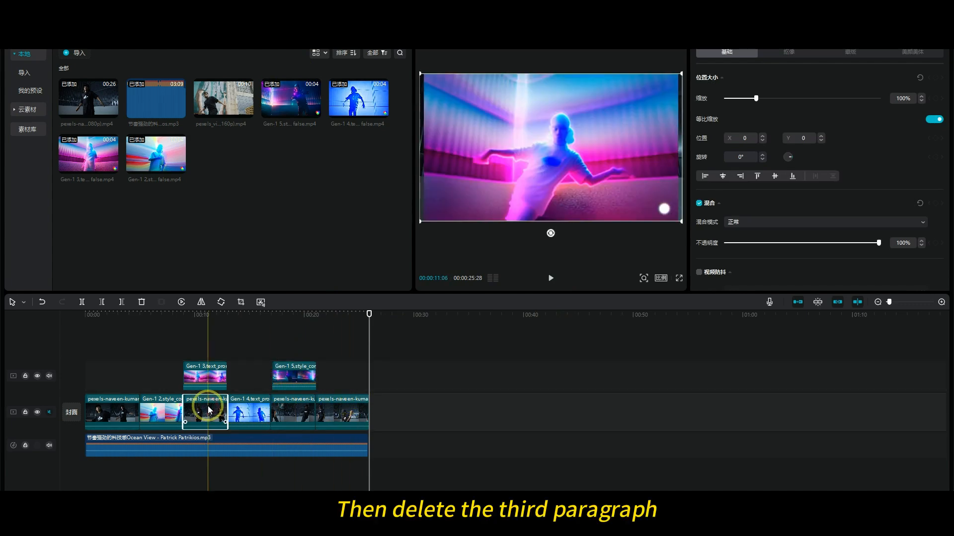
{"action": "key", "text": "Delete"}
{"action": "left_click_drag", "start_coordinate": [209, 377], "coordinate": [207, 419]}
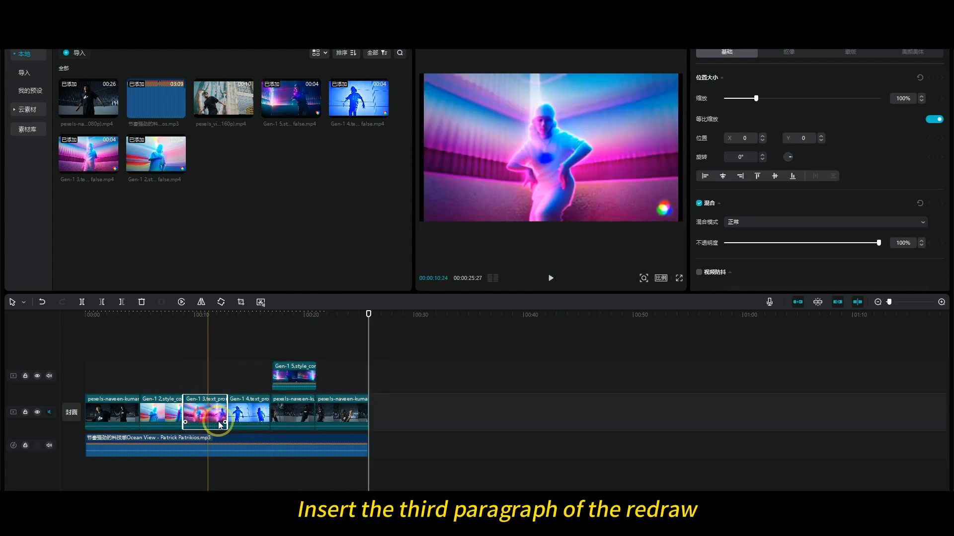
{"action": "left_click", "coordinate": [295, 414]}
{"action": "key", "text": "Delete"}
{"action": "left_click_drag", "start_coordinate": [294, 378], "coordinate": [293, 416]}
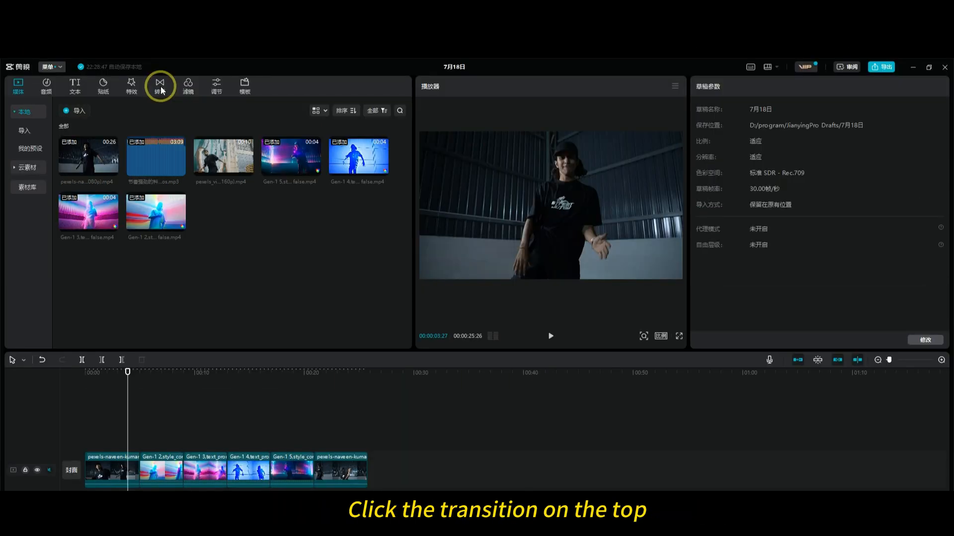
- Add the 渐变擦除 transition between the first two clips, apply it to all cuts and return the playhead to the timeline start
{"action": "left_click", "coordinate": [160, 77]}
{"action": "left_click_drag", "start_coordinate": [130, 184], "coordinate": [139, 460]}
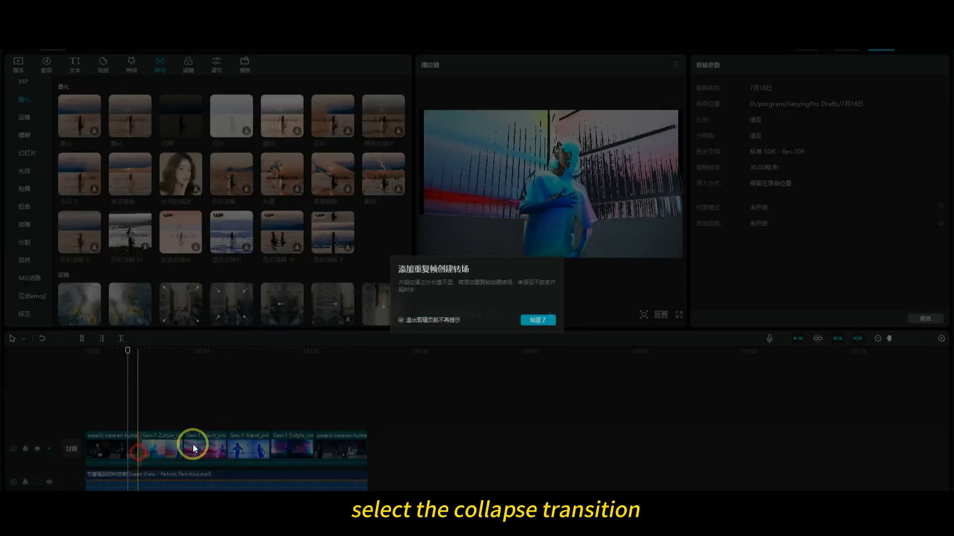
{"action": "left_click", "coordinate": [927, 282]}
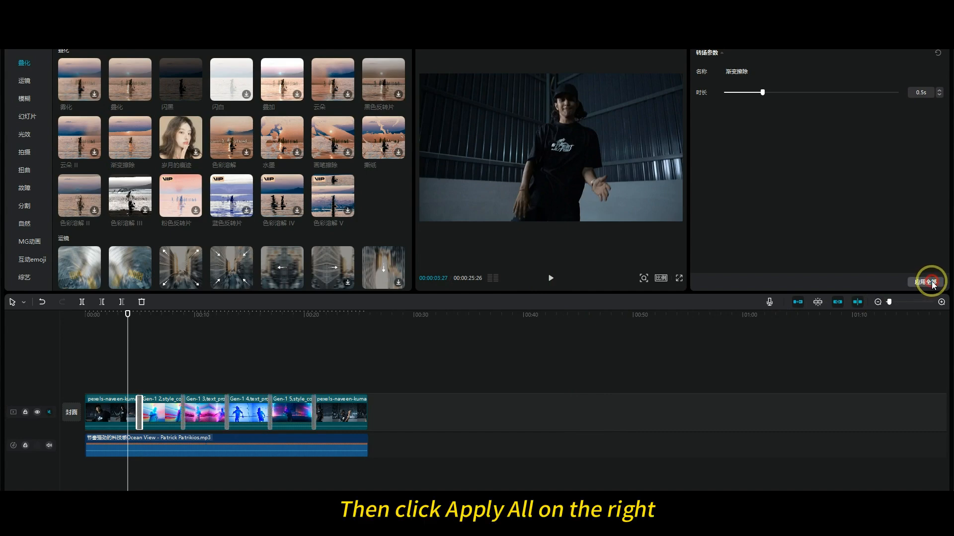
{"action": "left_click_drag", "start_coordinate": [118, 315], "coordinate": [1, 342]}
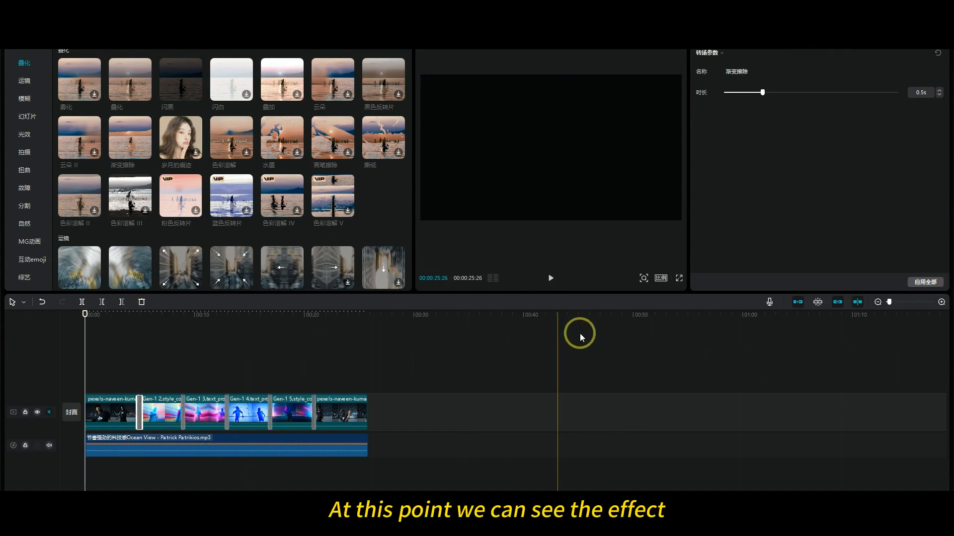